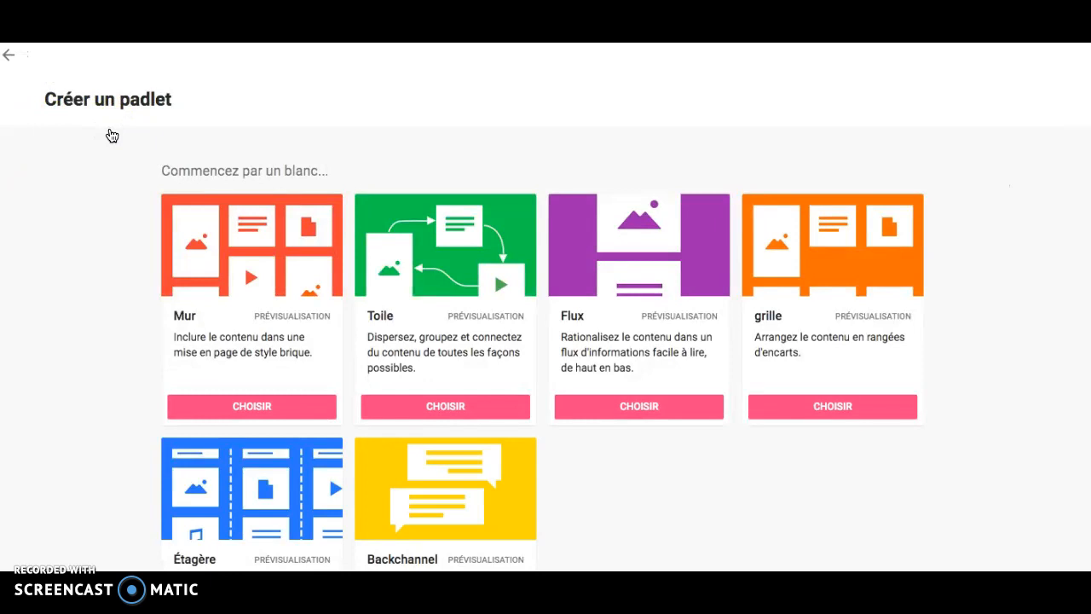
- Look over the blank layouts and create a new padlet with the Toile layout
scroll(111, 136, down, 2)
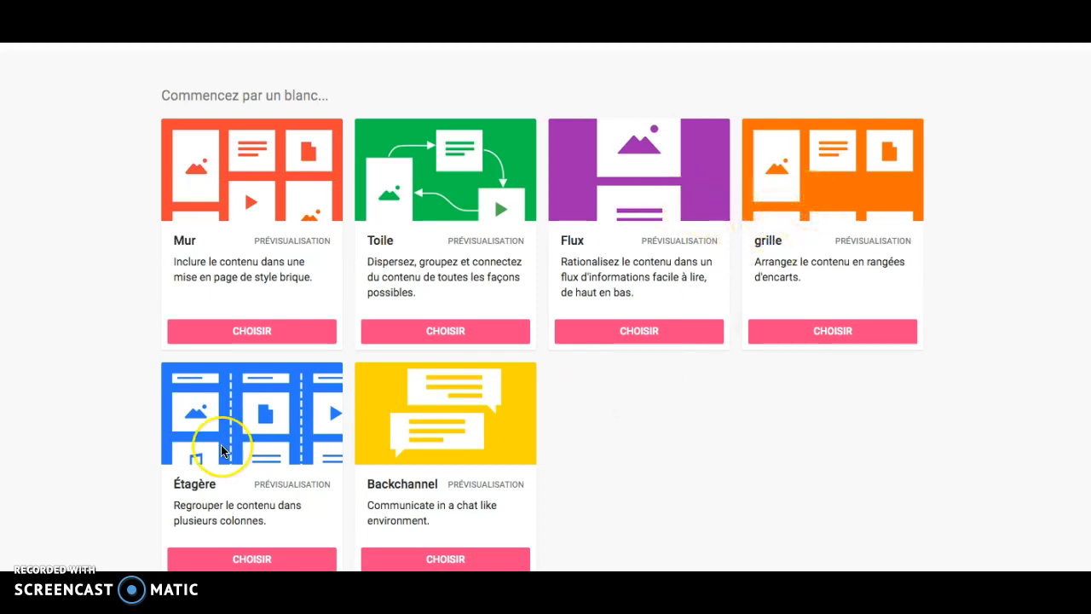
scroll(223, 448, down, 1)
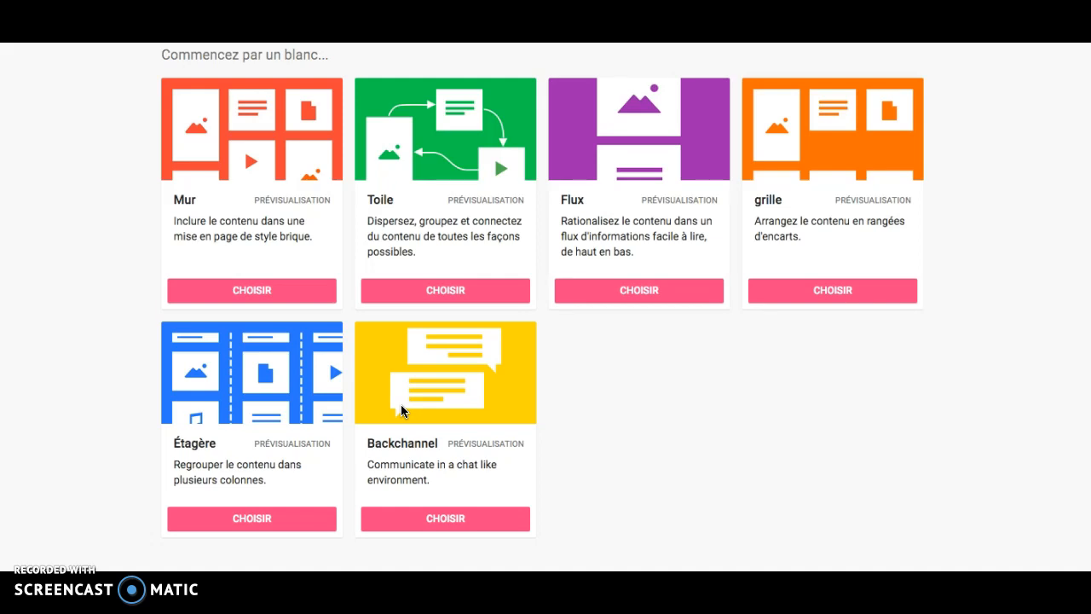
scroll(401, 411, up, 3)
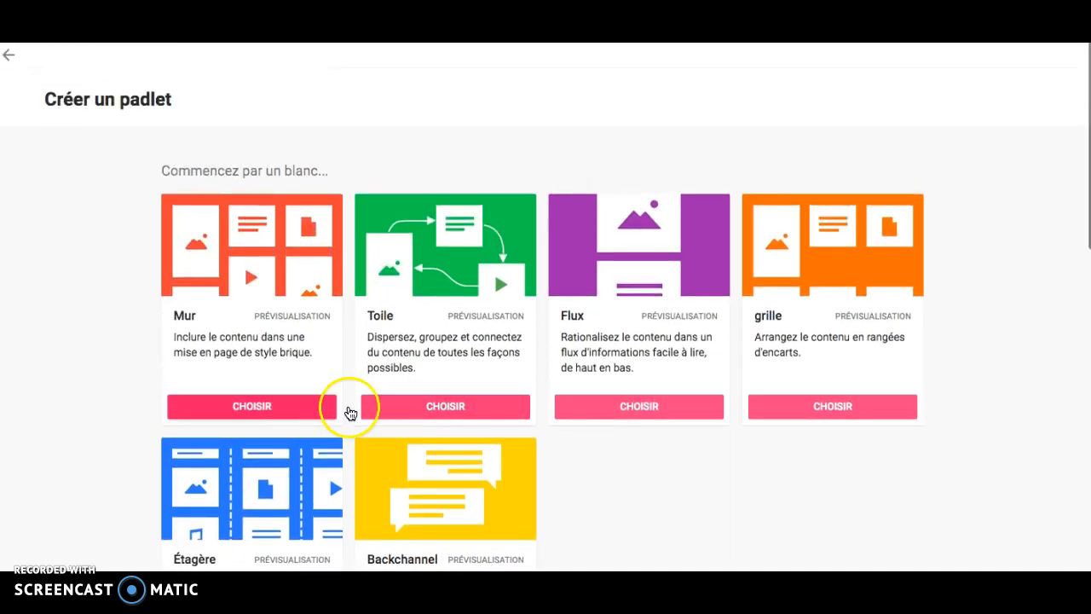
click(420, 407)
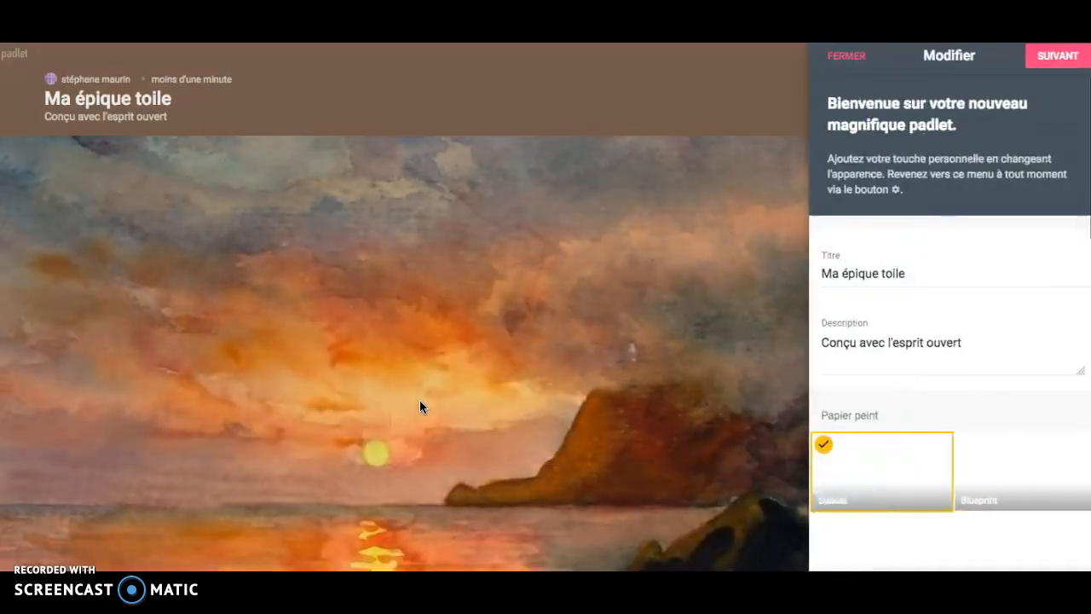
- Replace the padlet's title with "Mon premier padlet"
click(88, 95)
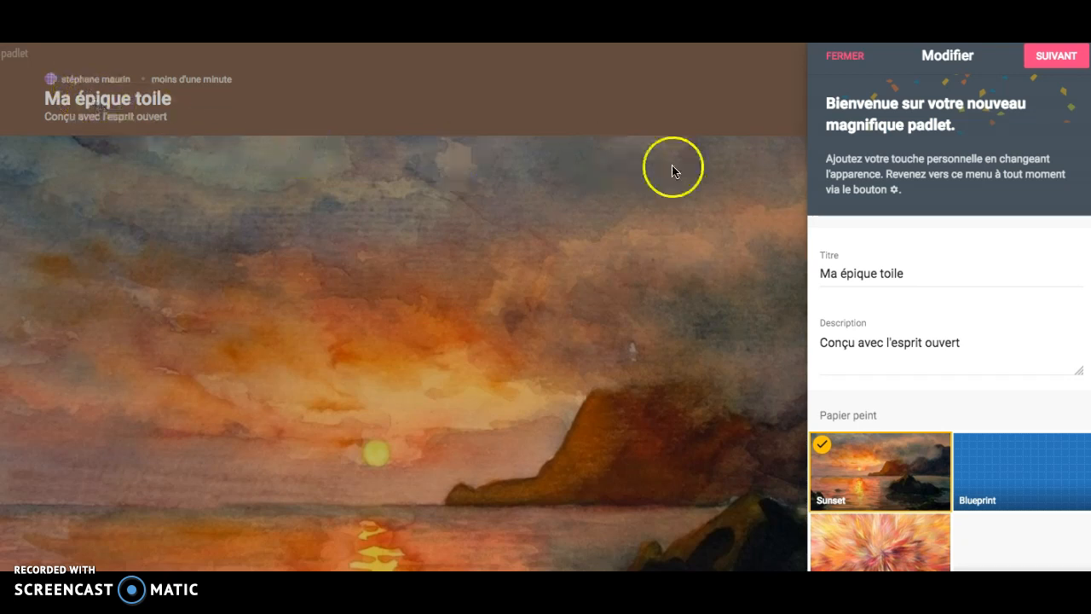
click(902, 270)
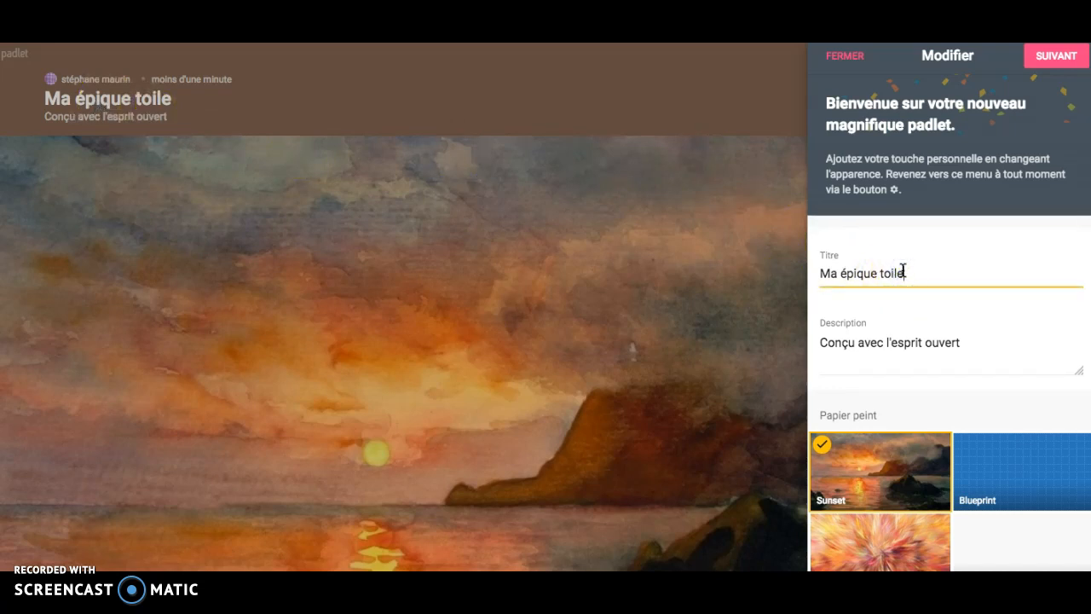
key(BackSpace)
key(BackSpace)
key(BackSpace)
key(BackSpace)
key(BackSpace)
key(BackSpace)
key(BackSpace)
key(BackSpace)
key(BackSpace)
key(BackSpace)
key(BackSpace)
key(BackSpace)
key(BackSpace)
key(BackSpace)
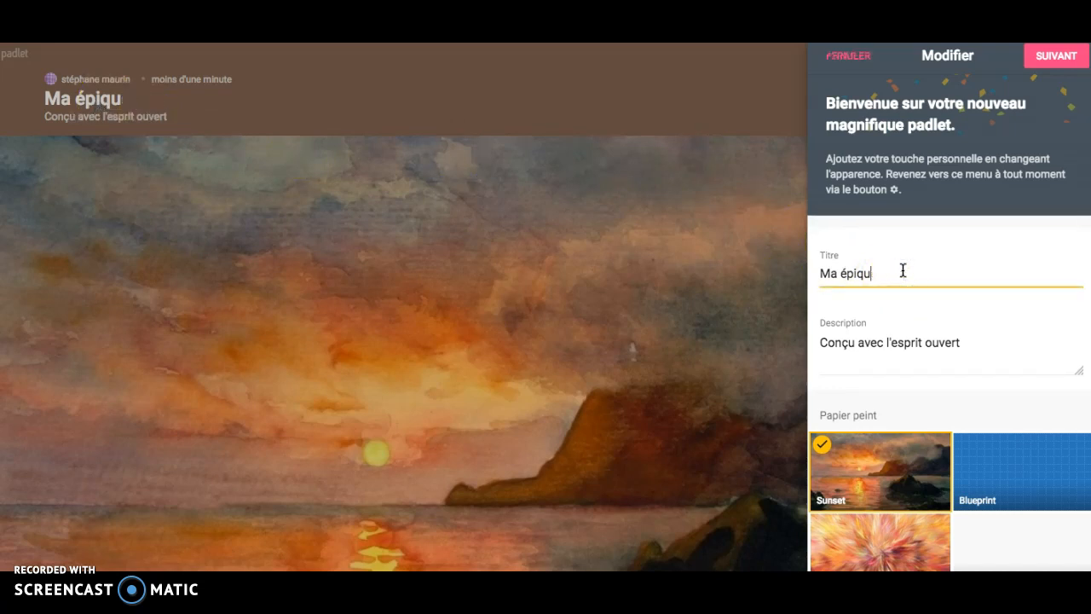
text(o)
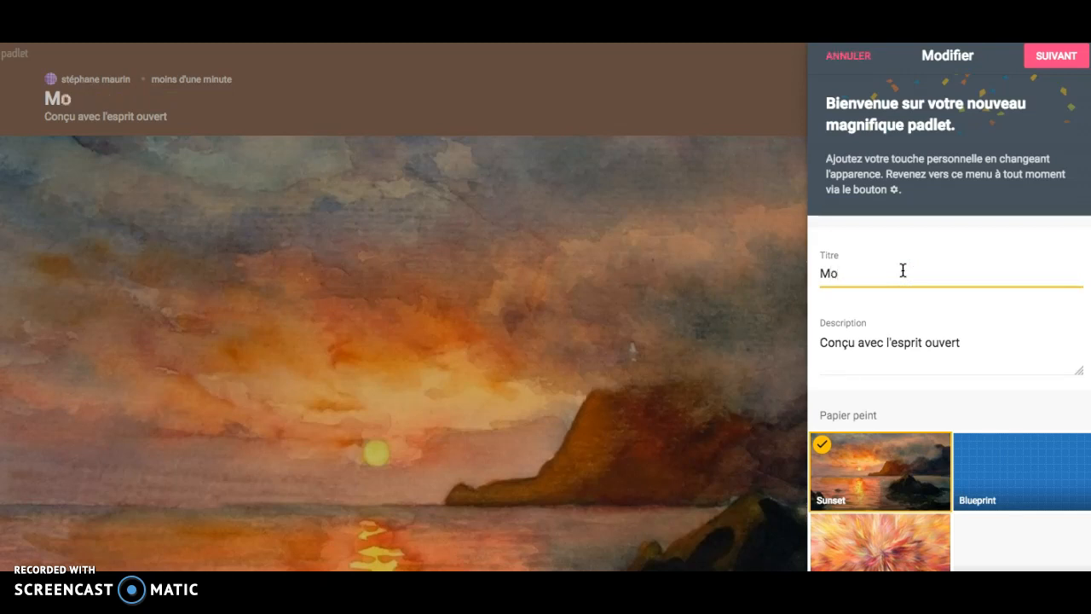
text(n premier )
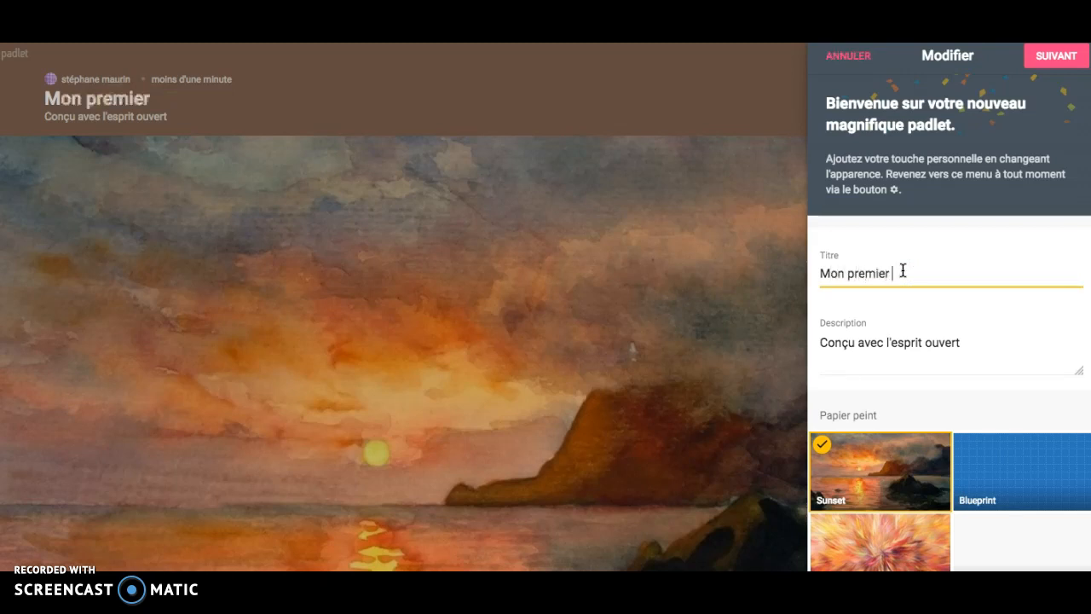
text(padlet)
- Examine the full wallpaper gallery and the options for adding a custom wallpaper, then return to the padlet's settings
scroll(872, 352, down, 3)
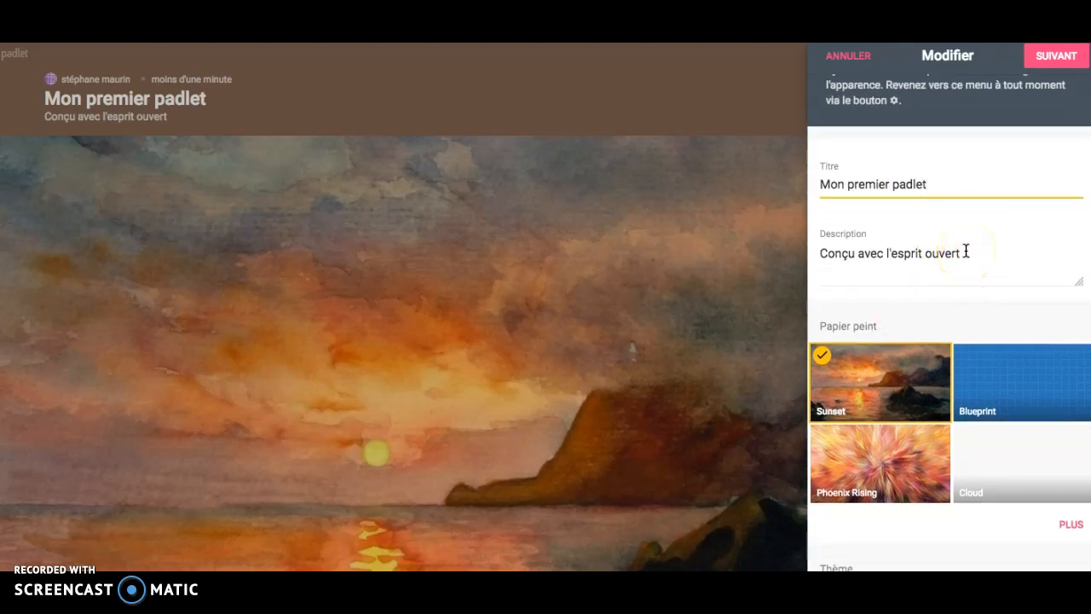
scroll(966, 250, down, 2)
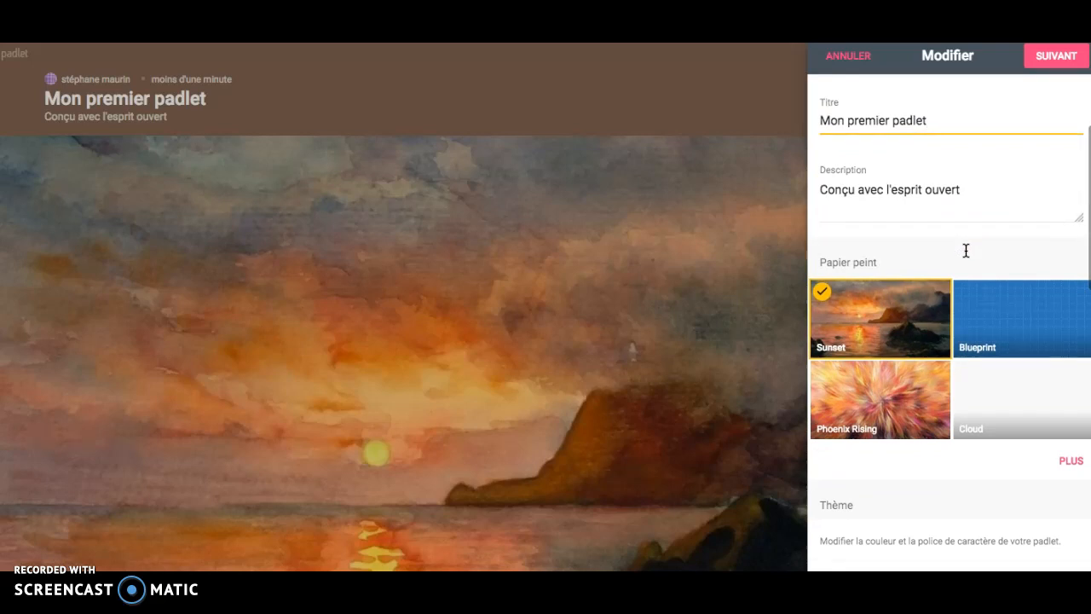
scroll(966, 250, down, 2)
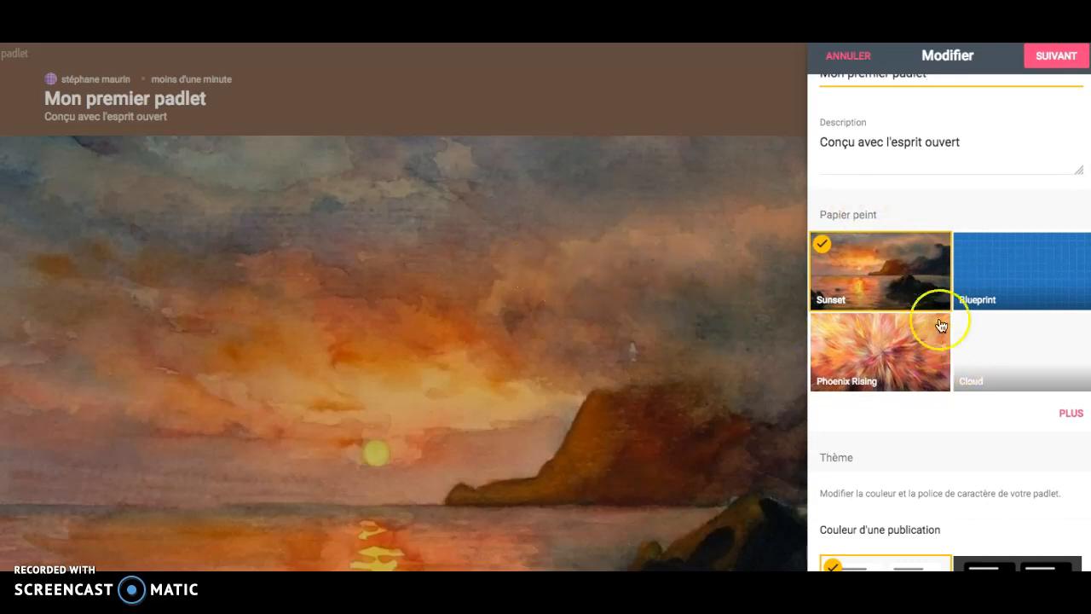
click(1071, 413)
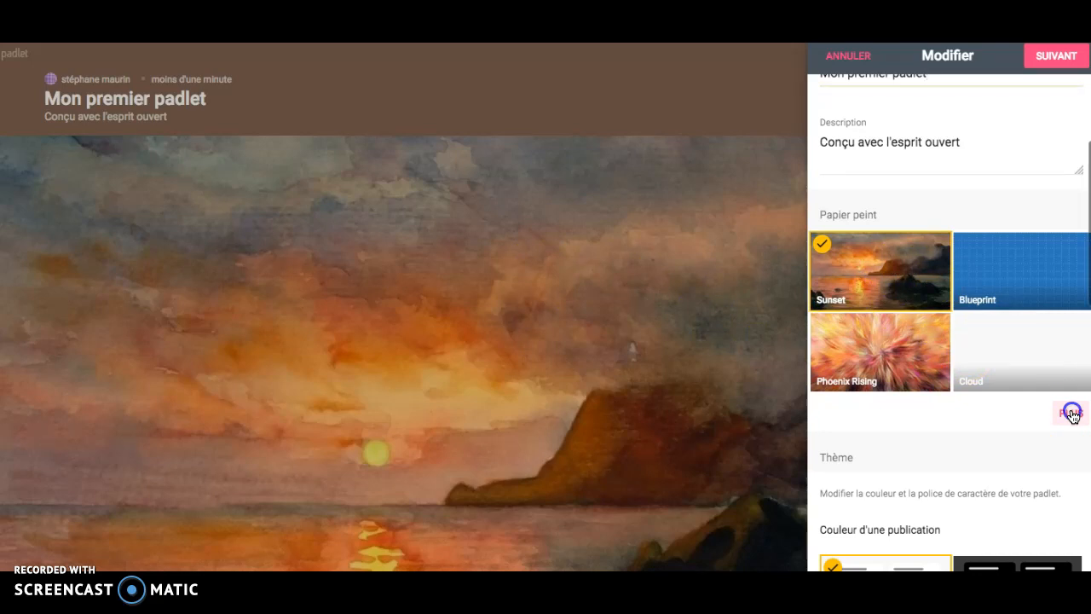
scroll(871, 323, down, 1)
scroll(871, 322, down, 5)
scroll(870, 322, down, 3)
scroll(870, 322, up, 4)
scroll(871, 322, up, 5)
click(941, 118)
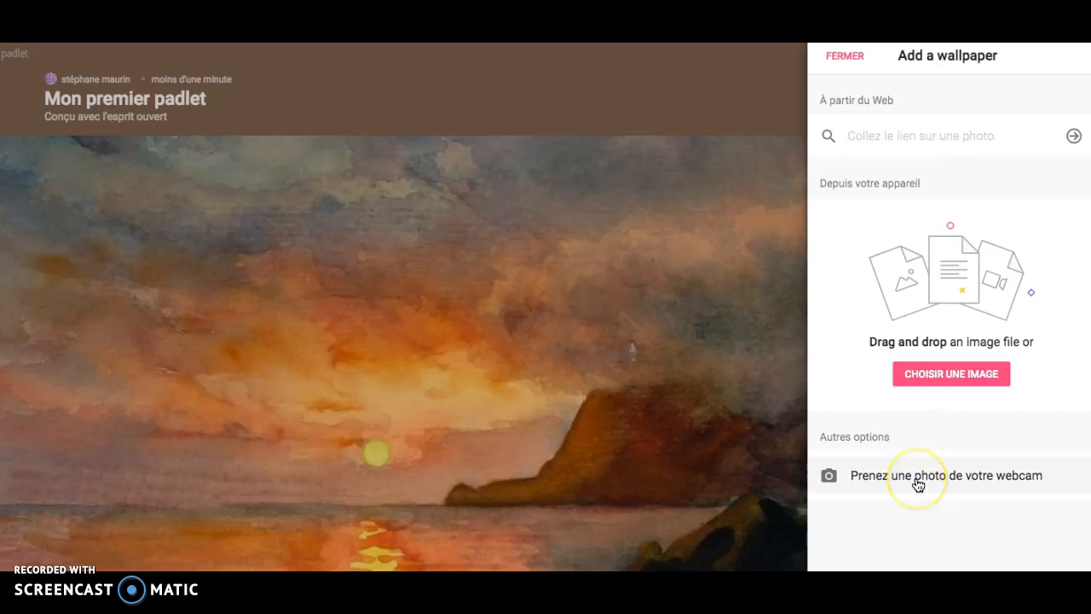
click(844, 58)
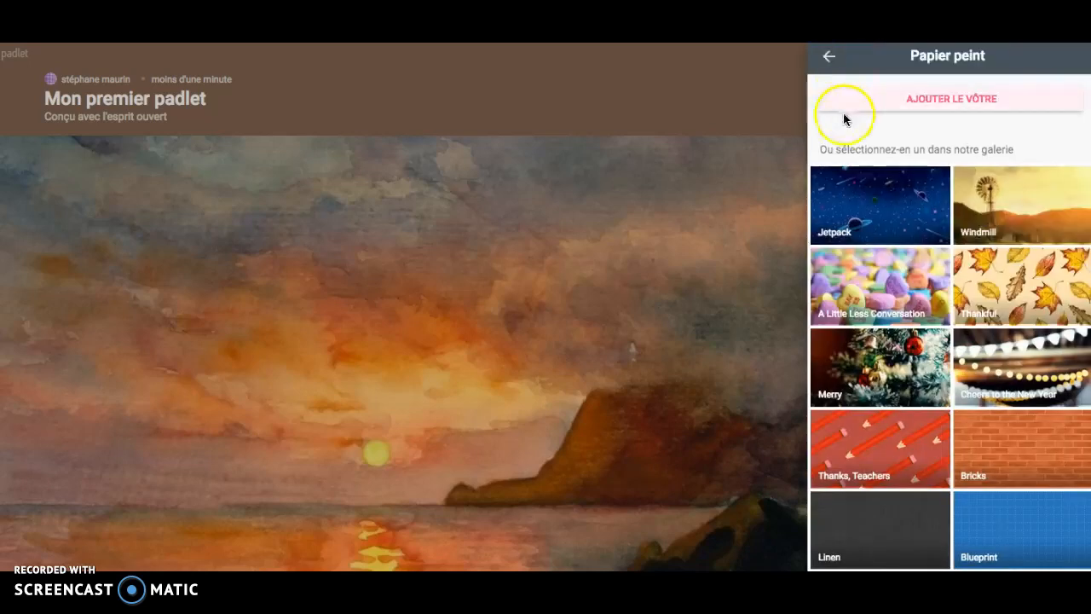
click(827, 56)
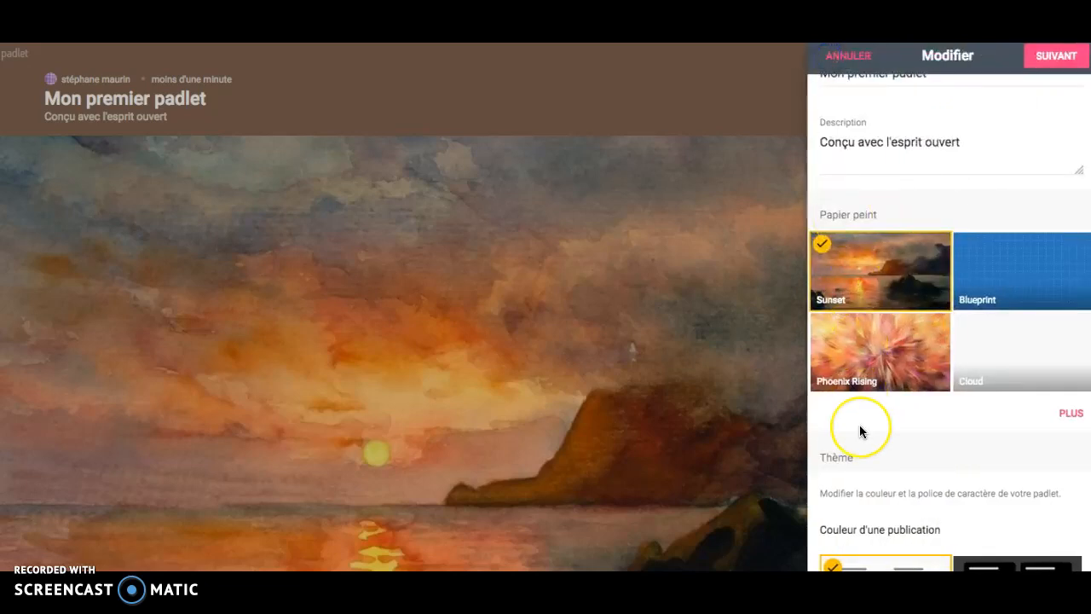
- Review the padlet's theme colour, font, icon, post, collaboration, tag and address settings
scroll(859, 431, down, 3)
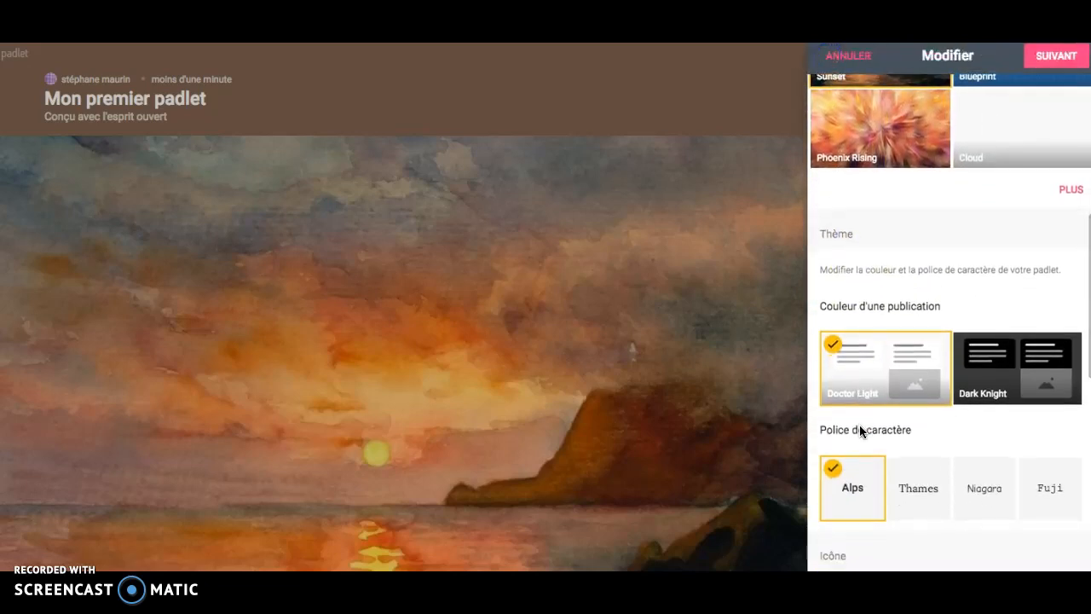
scroll(868, 381, down, 1)
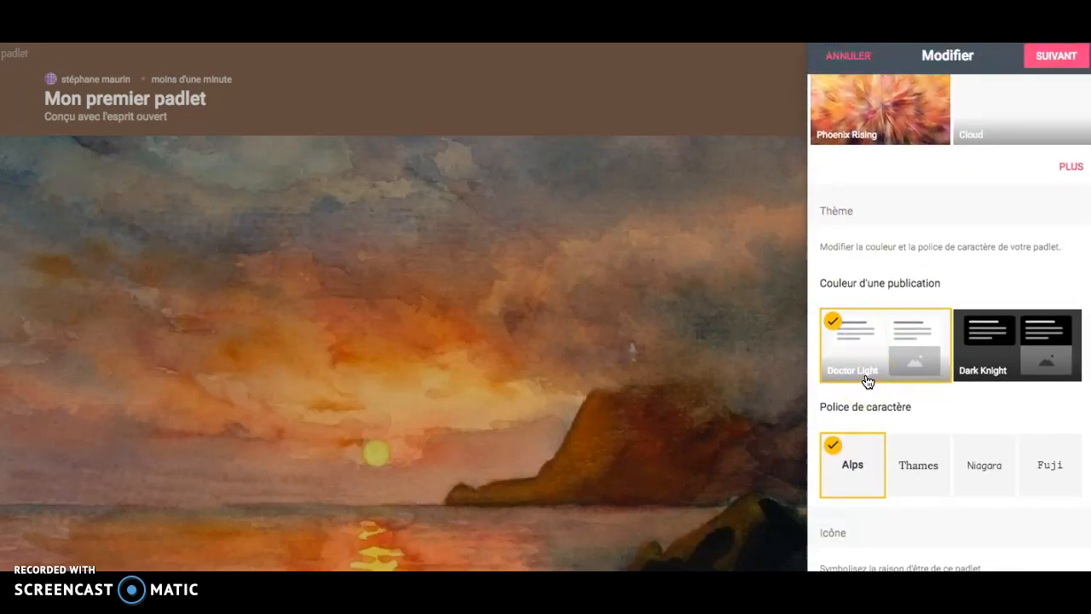
scroll(868, 381, down, 2)
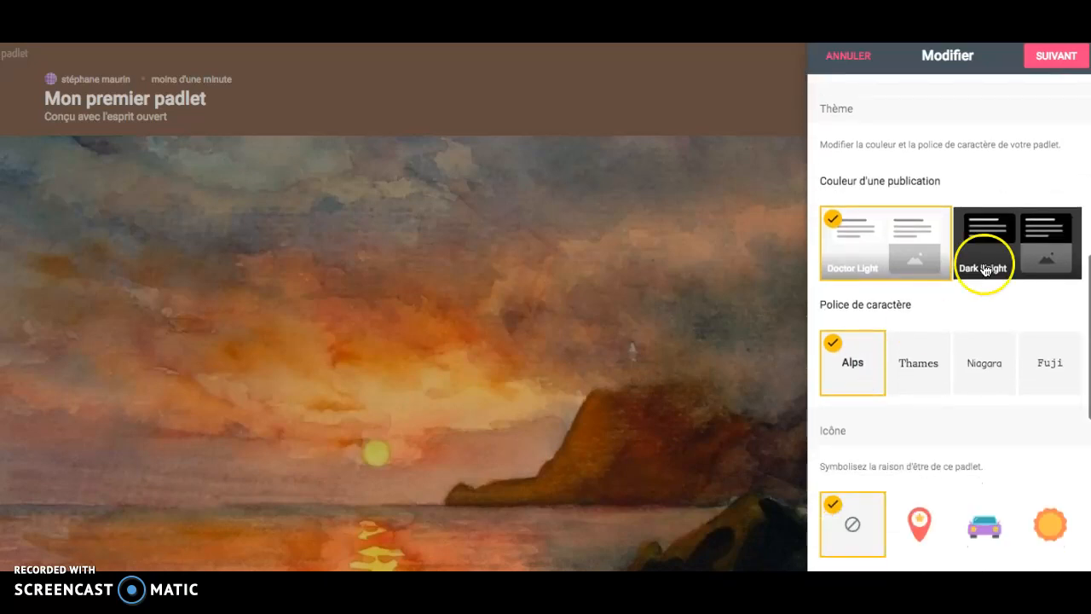
scroll(916, 362, down, 1)
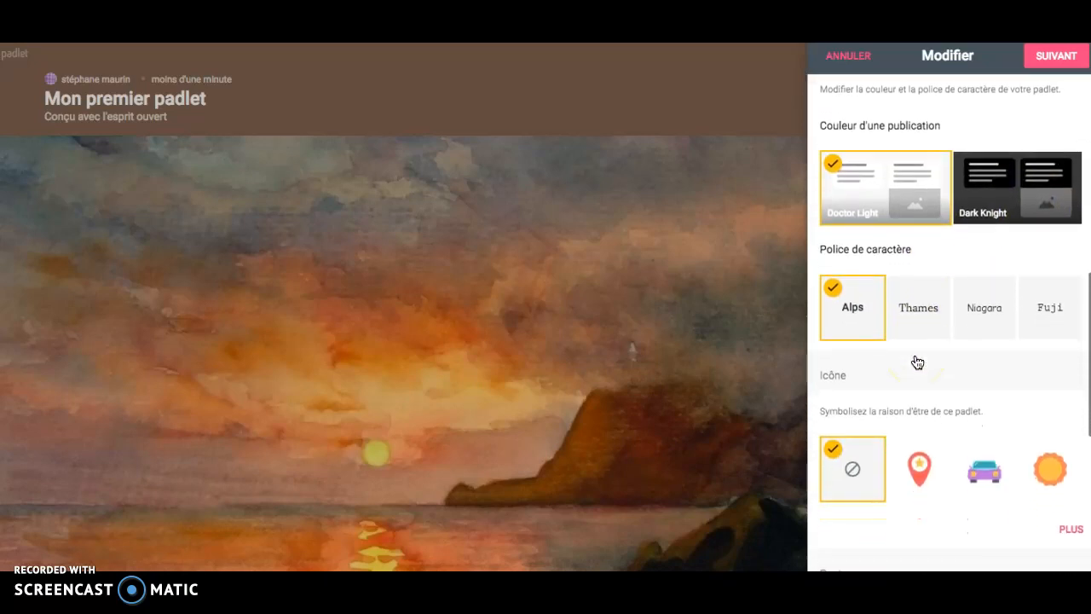
scroll(948, 321, down, 3)
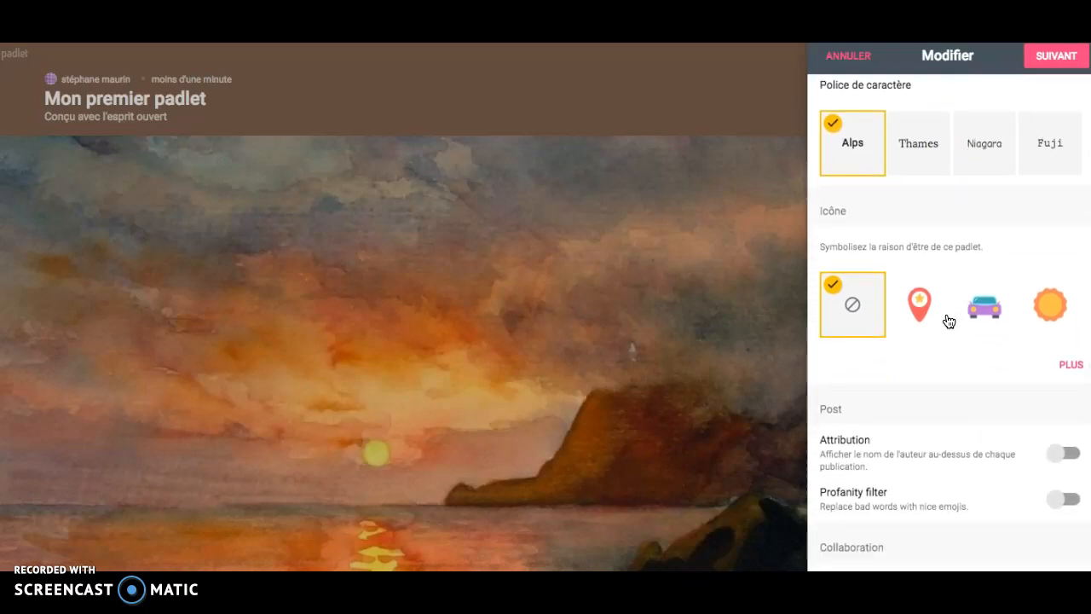
scroll(948, 320, down, 3)
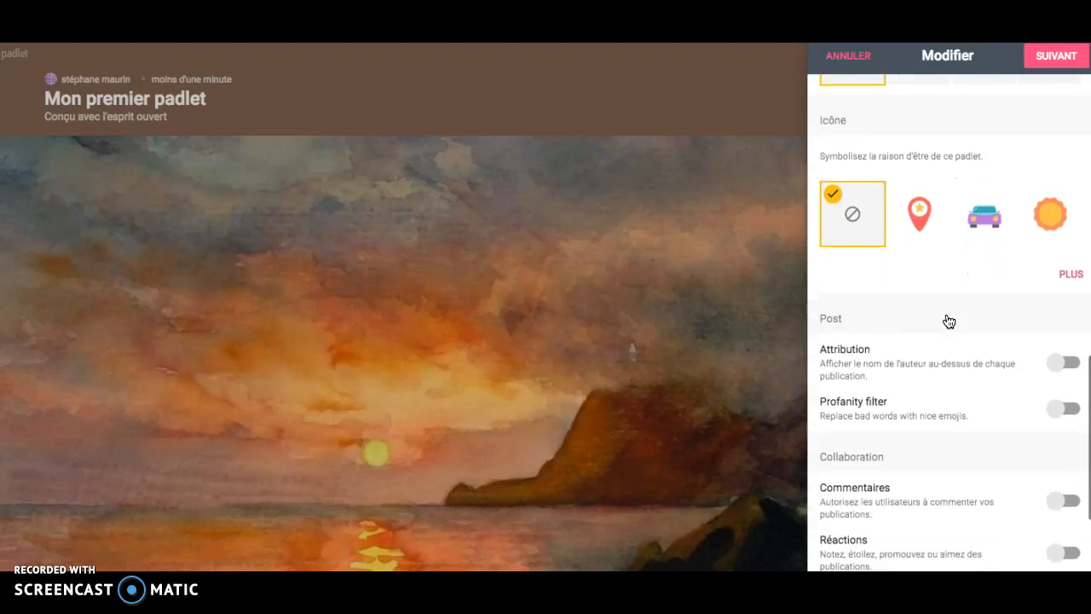
scroll(949, 321, down, 1)
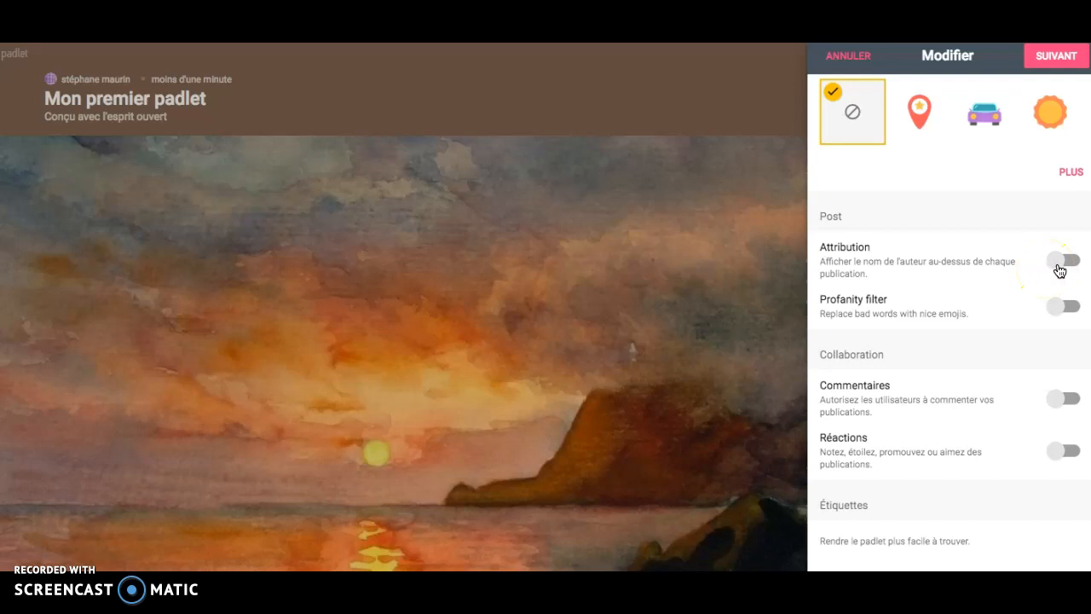
scroll(1060, 271, down, 1)
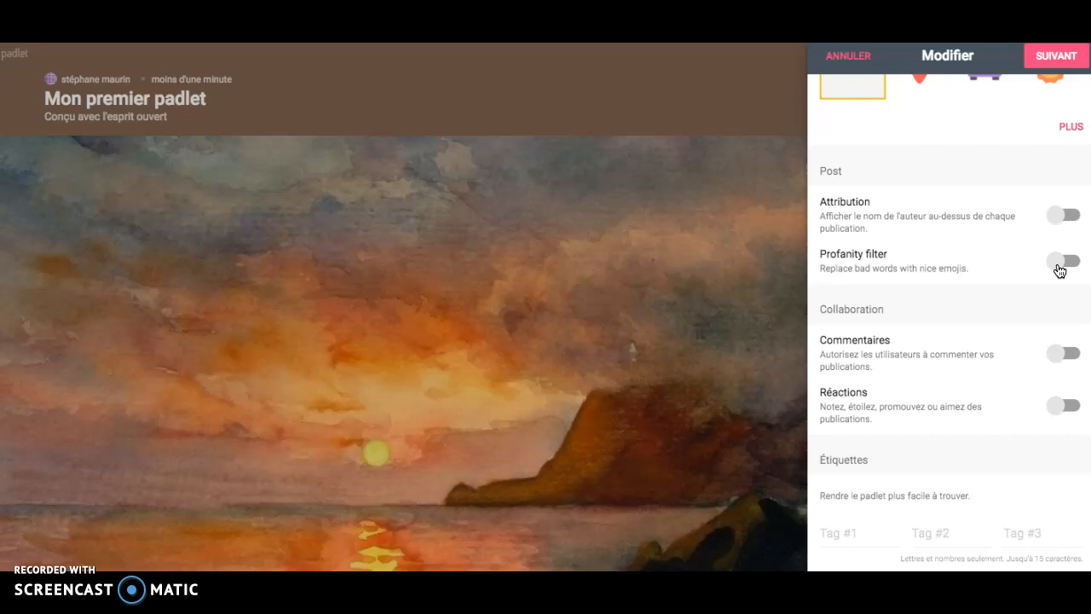
scroll(1060, 271, down, 1)
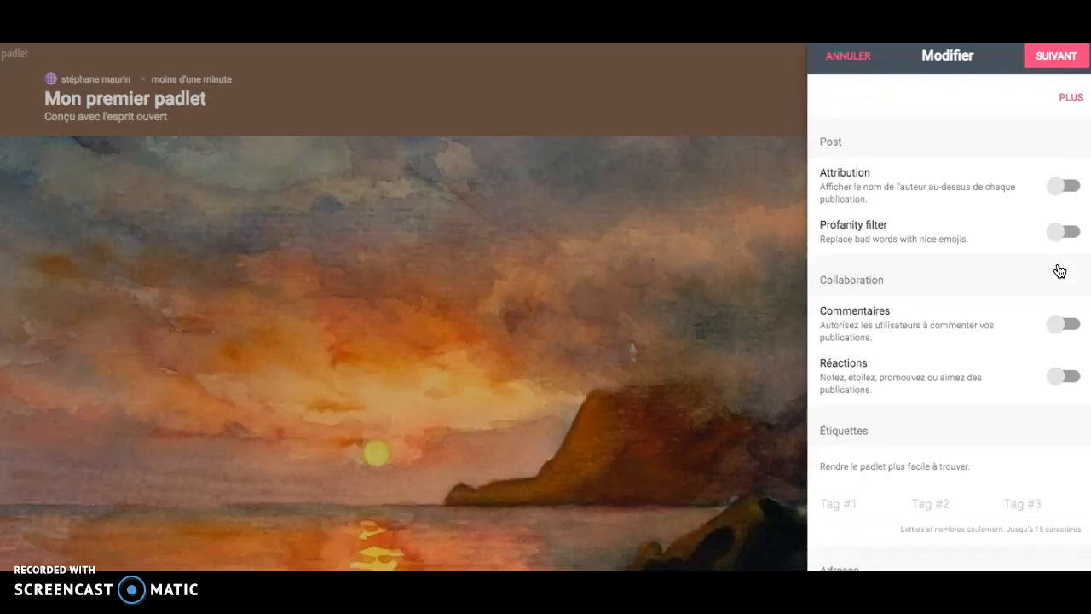
scroll(1059, 271, down, 3)
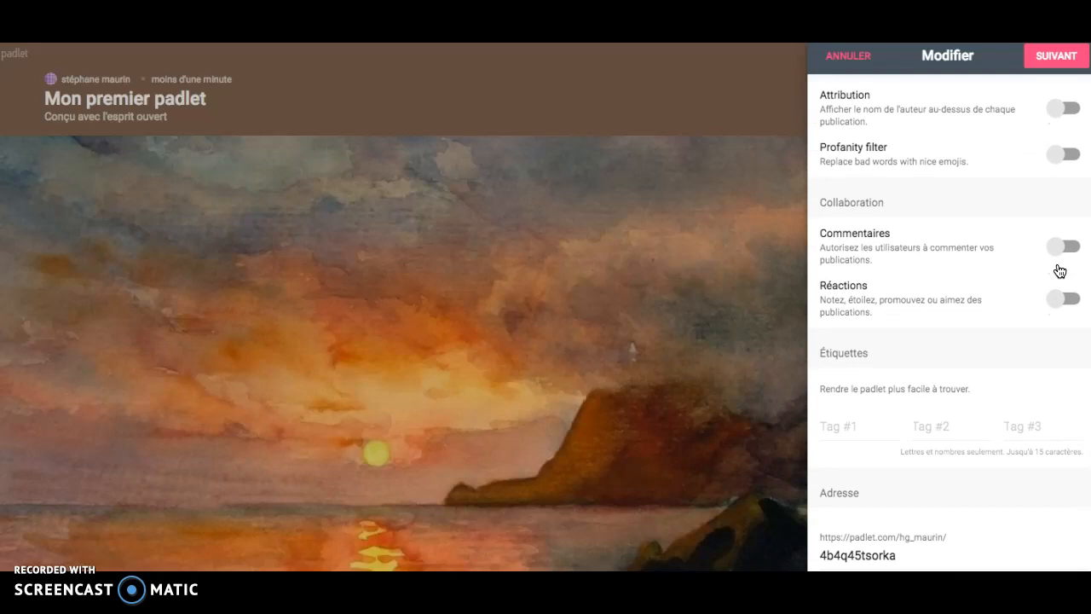
scroll(1060, 271, down, 2)
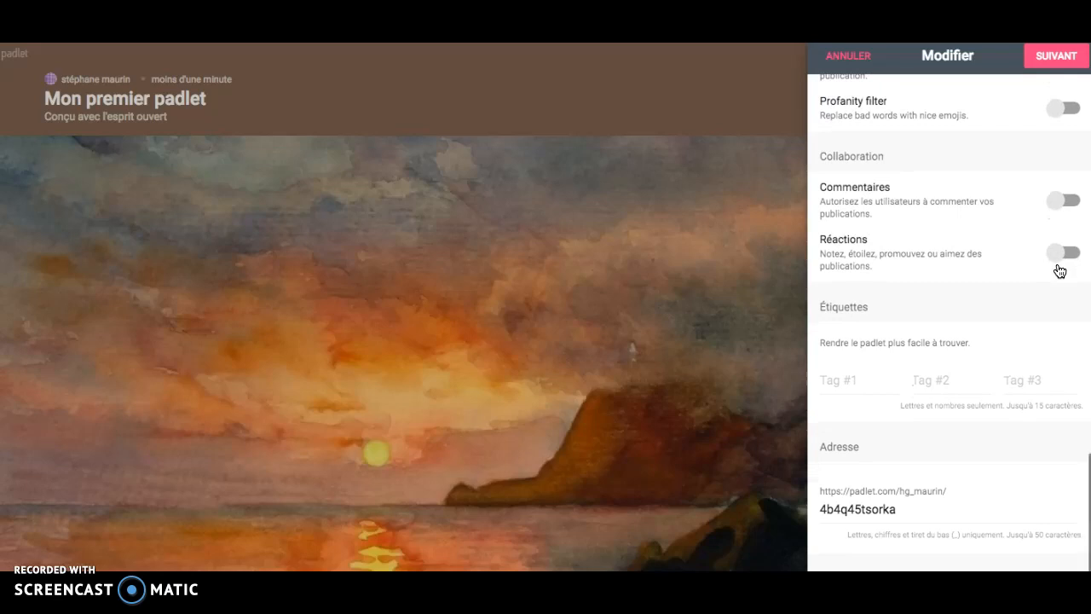
scroll(1058, 270, down, 1)
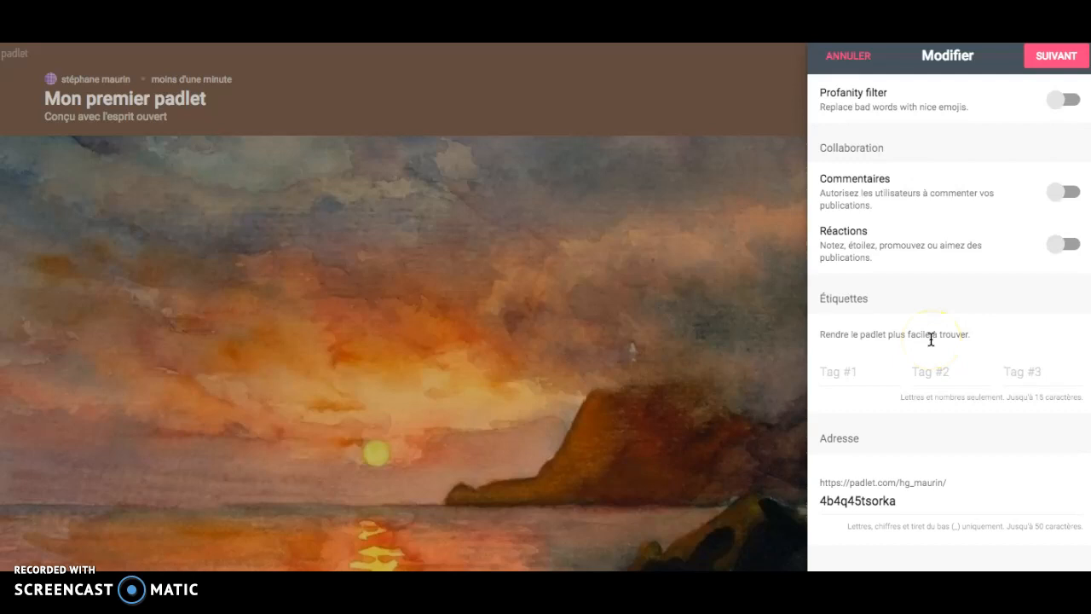
click(849, 499)
- Continue to the people and privacy settings and set the padlet's privacy to Public
click(1067, 57)
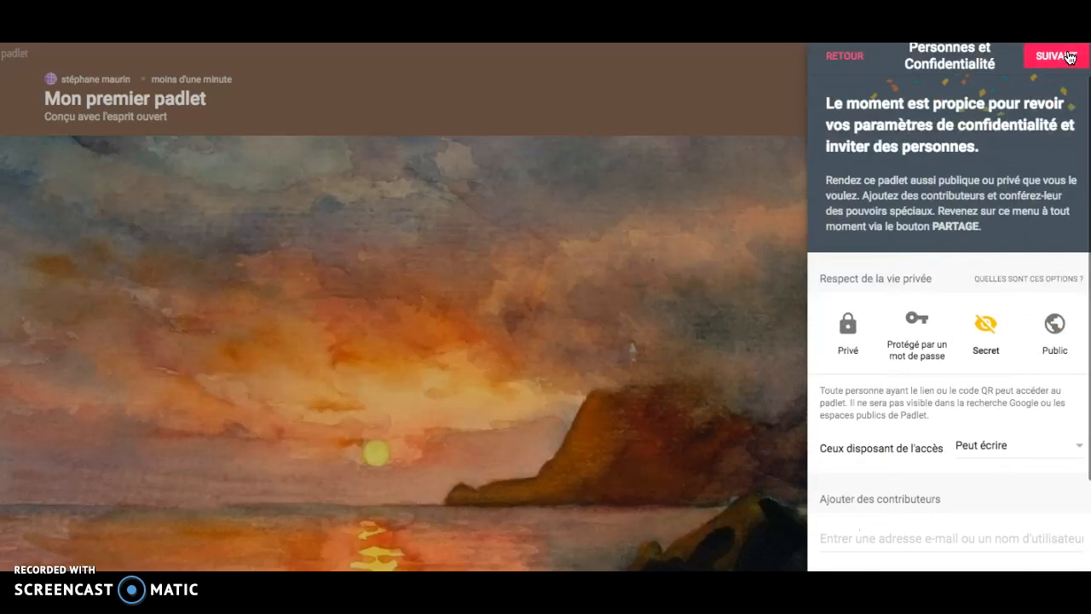
click(965, 172)
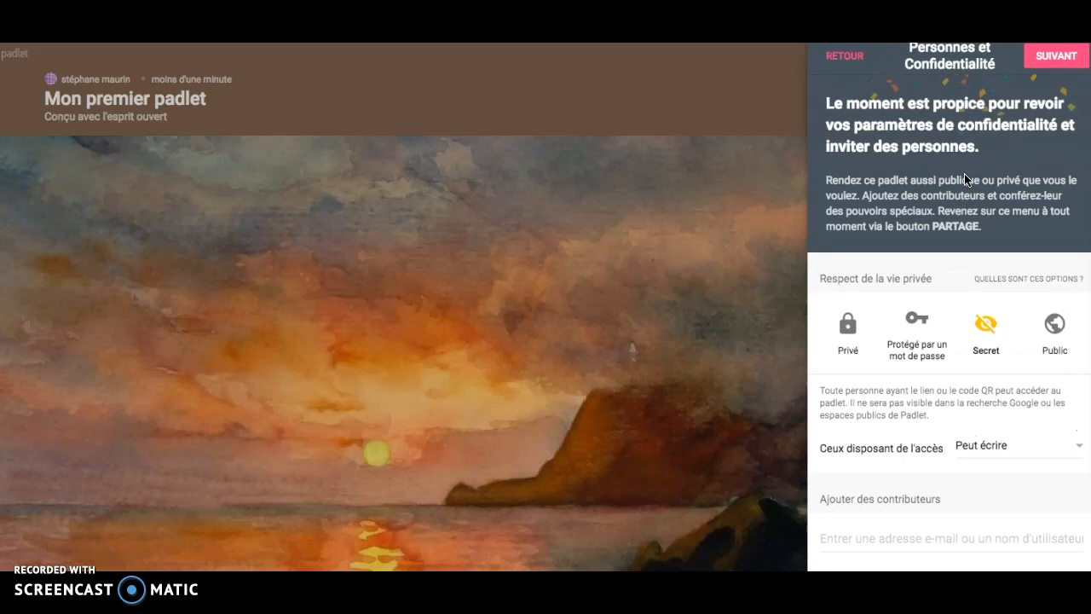
scroll(966, 179, down, 1)
click(905, 224)
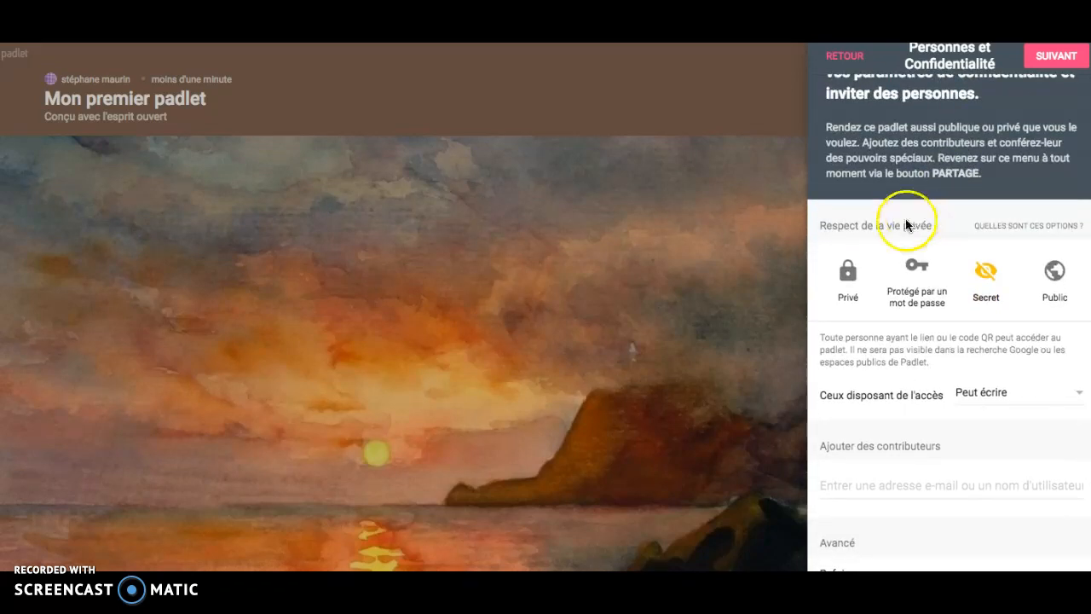
click(848, 274)
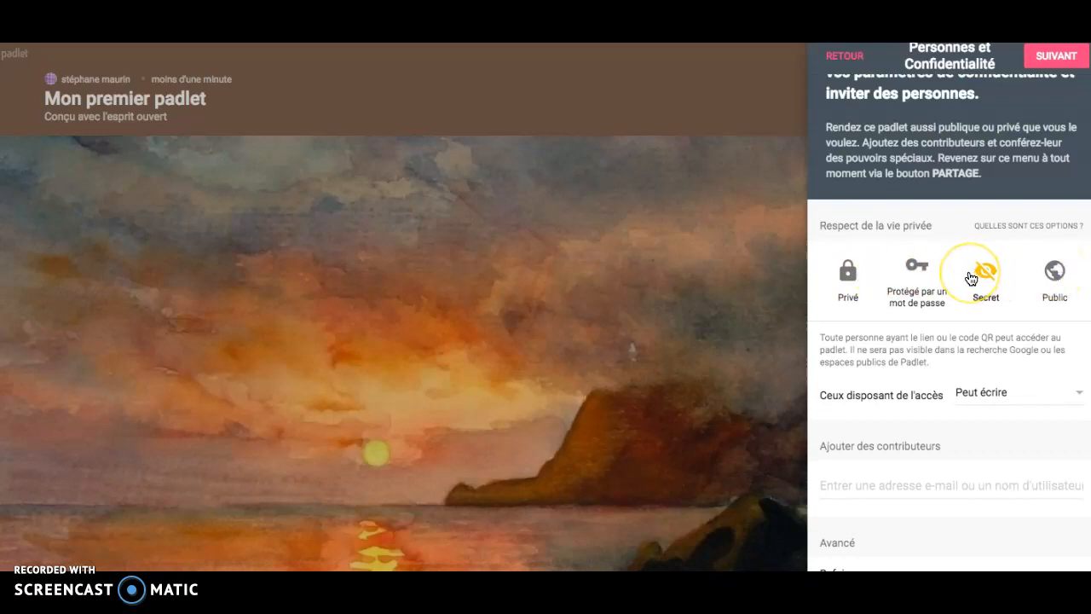
scroll(970, 278, down, 1)
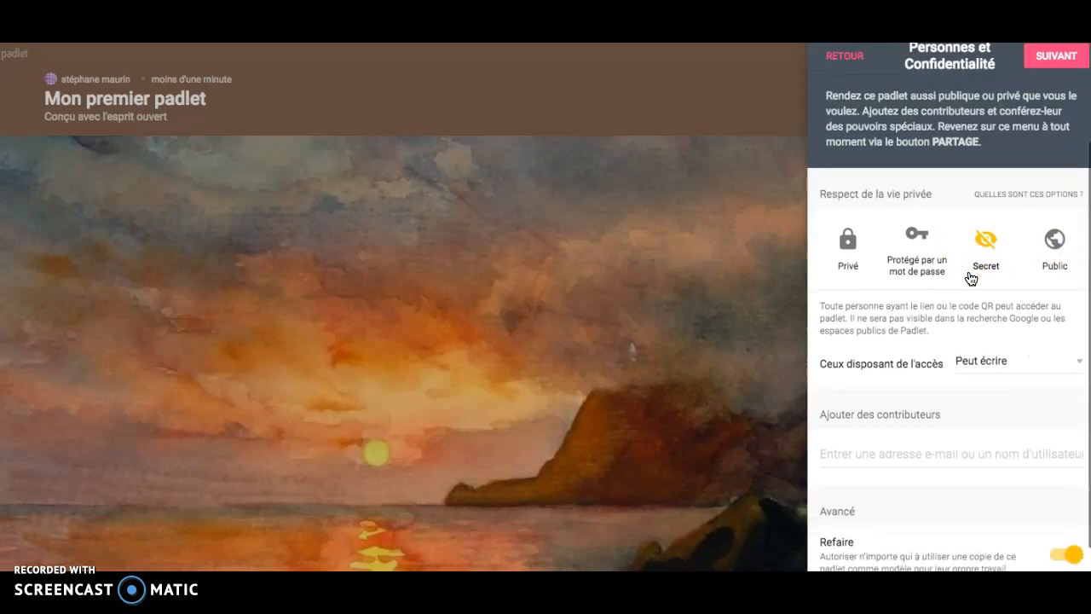
scroll(970, 280, down, 1)
click(992, 209)
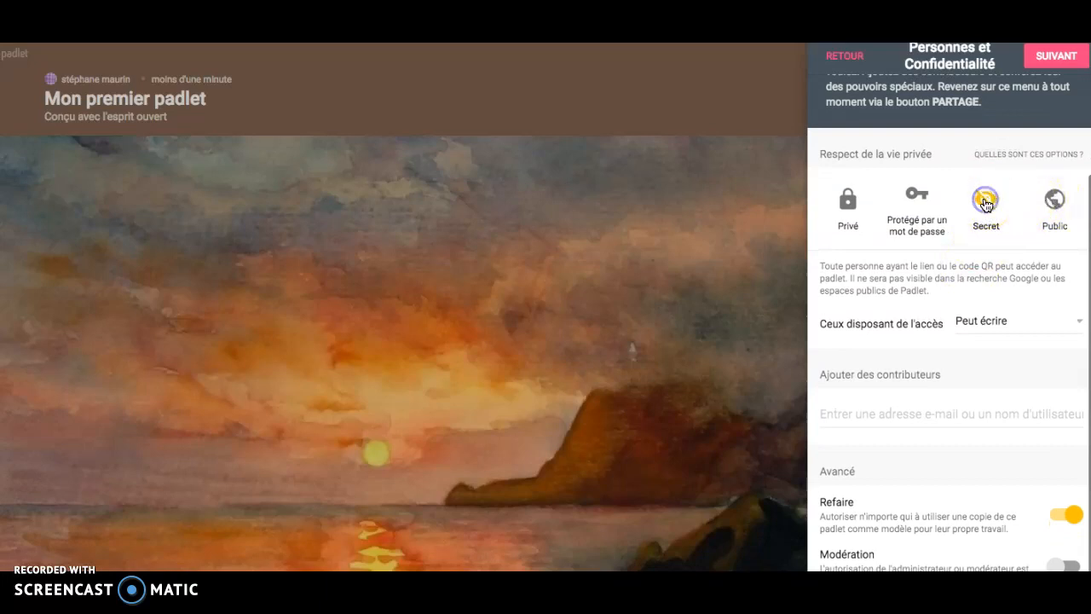
click(1053, 202)
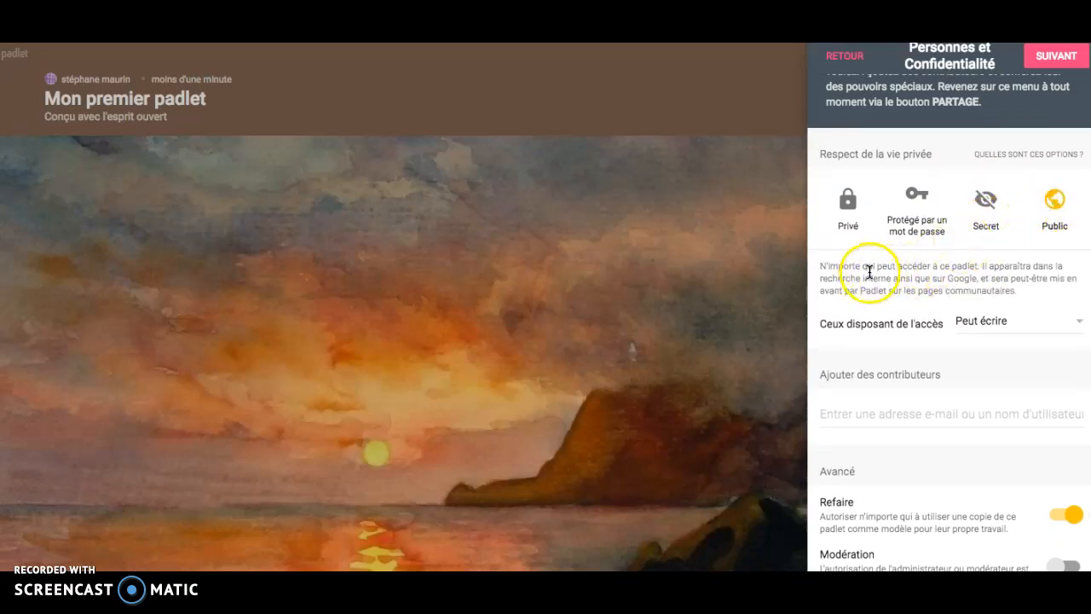
- Try the Secret, password-protected and Private privacy options one after another, then set the padlet's privacy back to Public
click(985, 207)
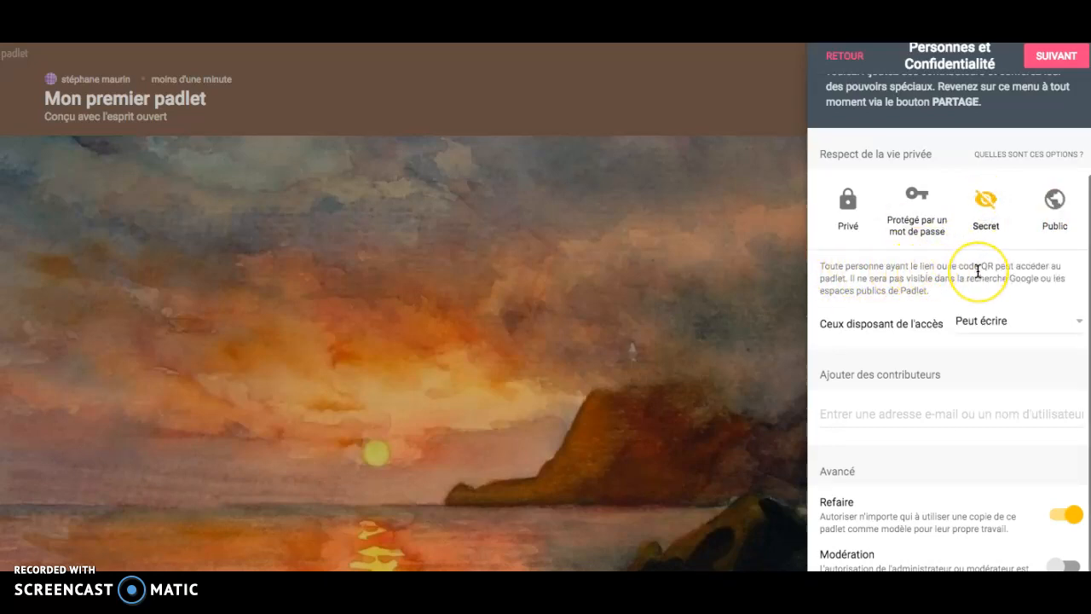
click(916, 197)
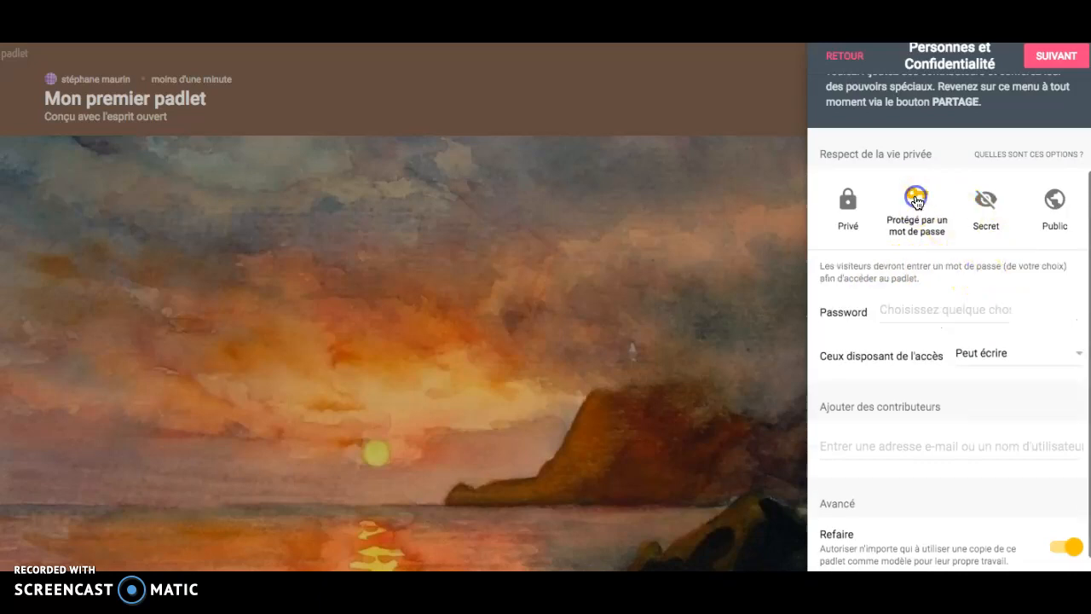
click(847, 200)
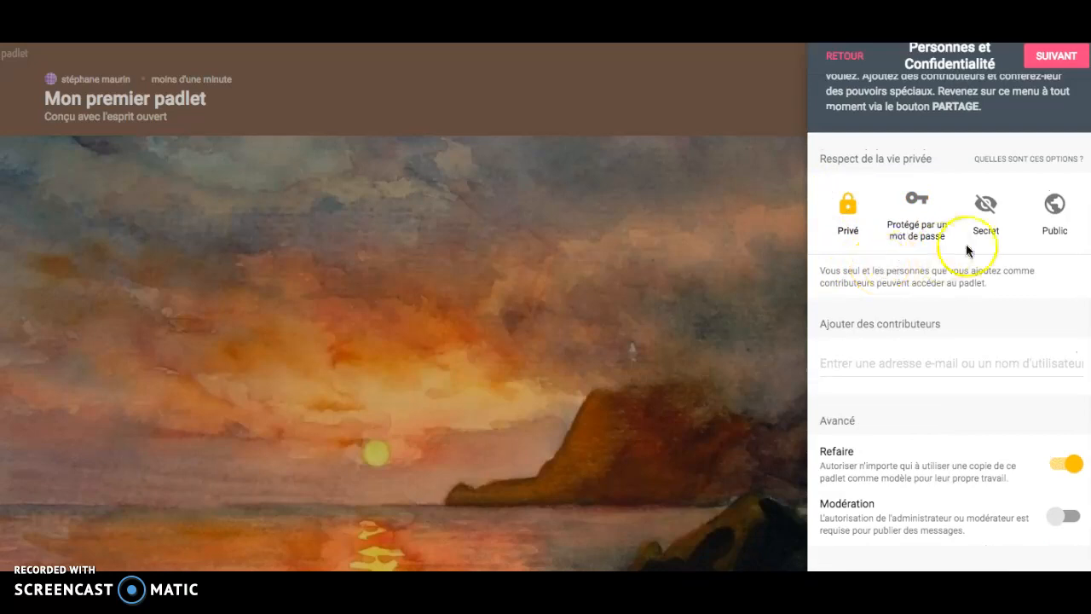
click(1057, 207)
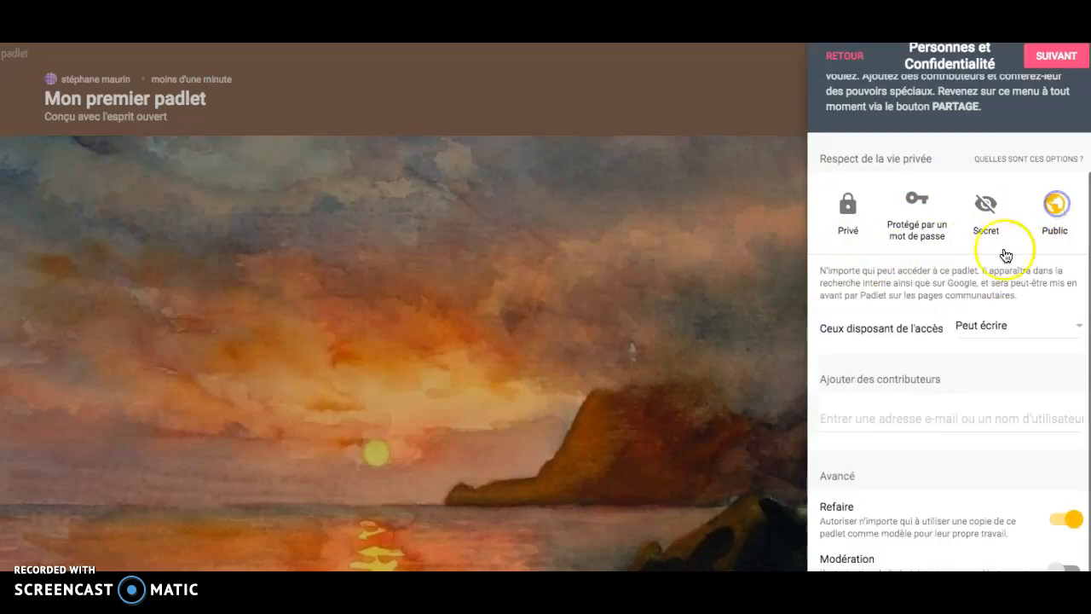
- Accept the people and privacy settings, finish the padlet's setup and open its canvas to start posting
scroll(912, 430, down, 1)
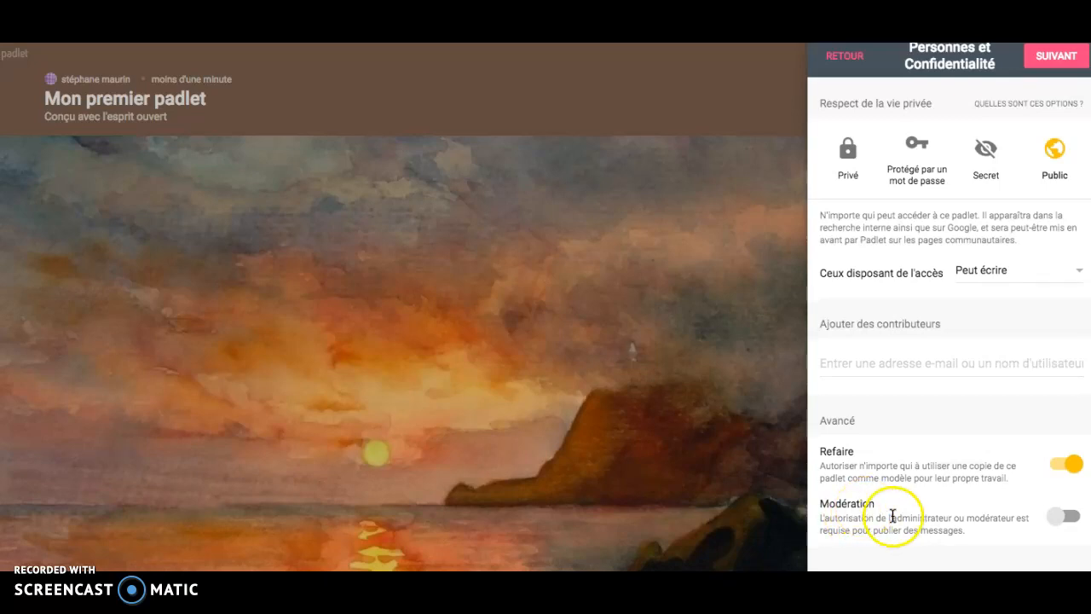
scroll(984, 512, up, 3)
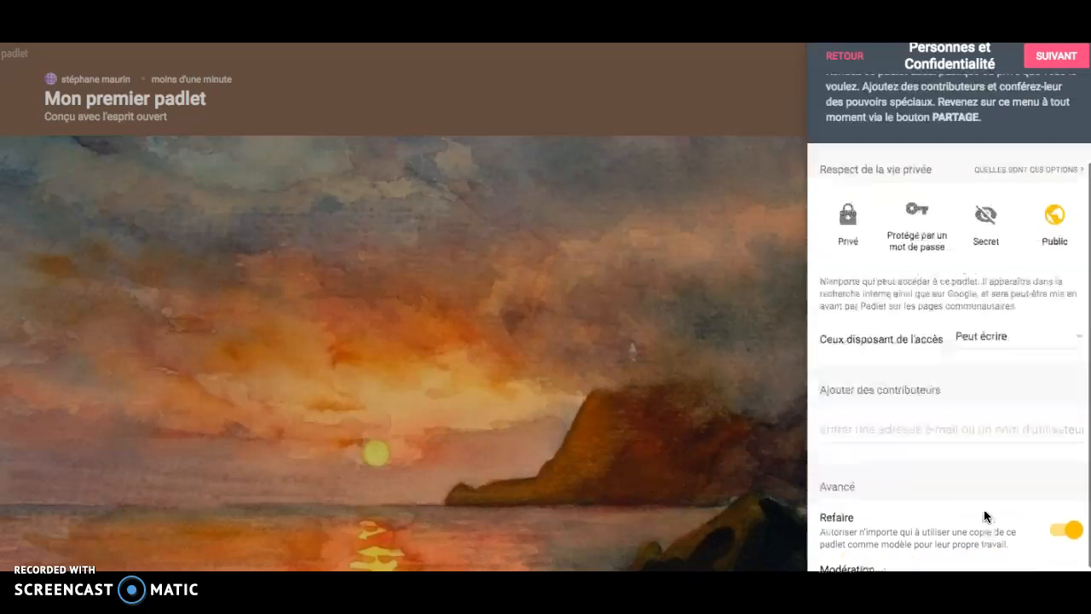
click(1056, 58)
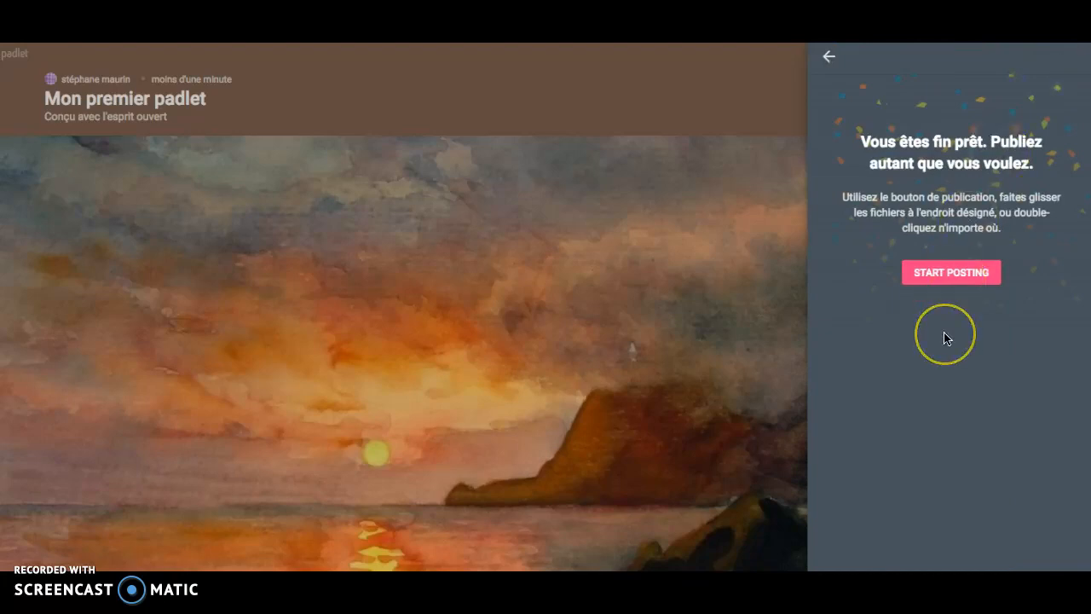
click(944, 276)
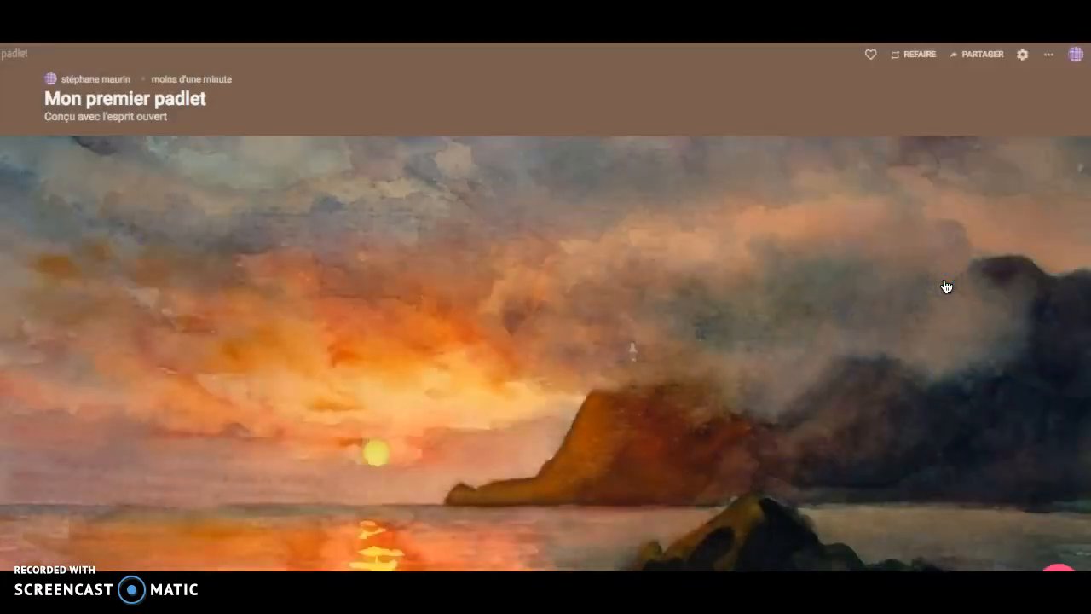